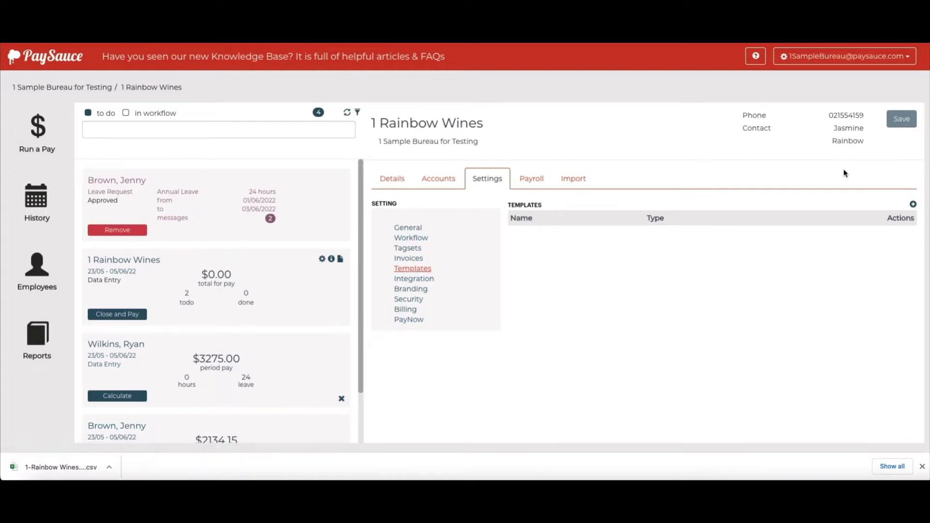
# Step: Start a new template named Timesheets with the template type Timesheet
pyautogui.click(913, 205)
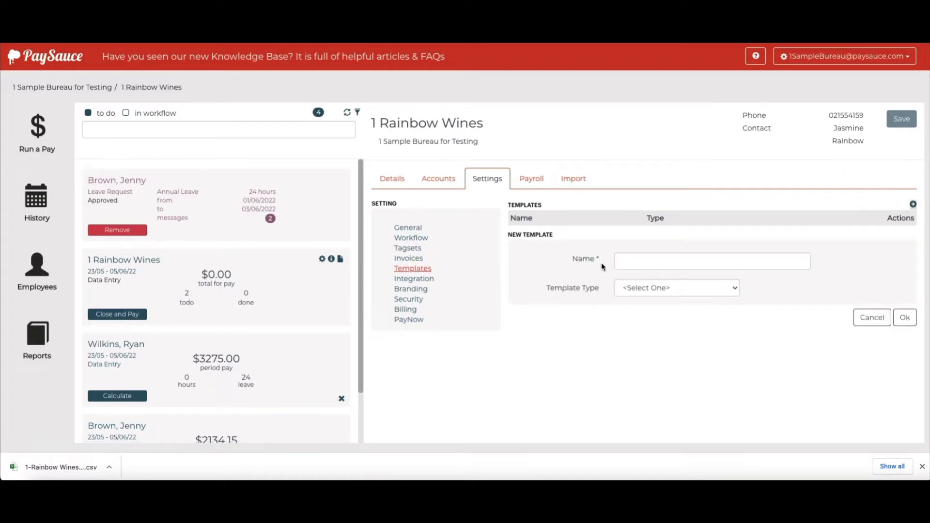
pyautogui.click(625, 262)
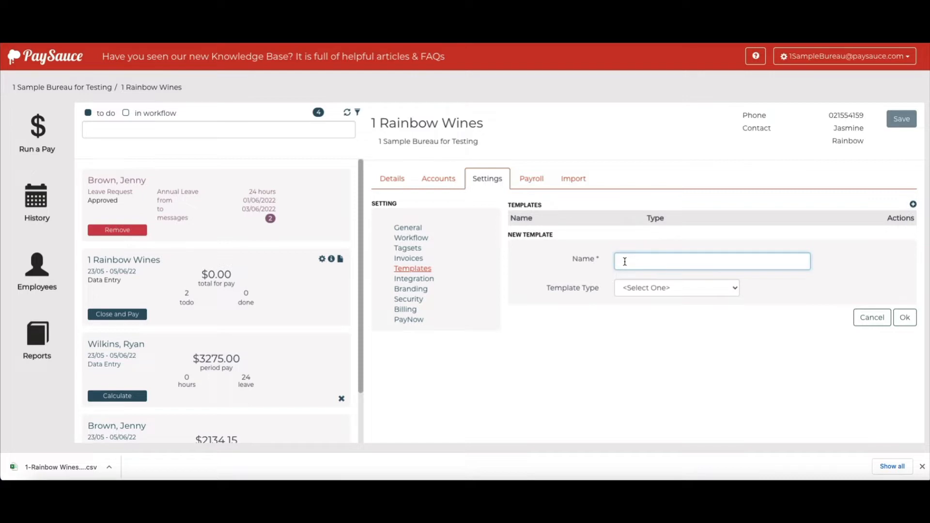
pyautogui.write('Timesheets')
pyautogui.click(670, 286)
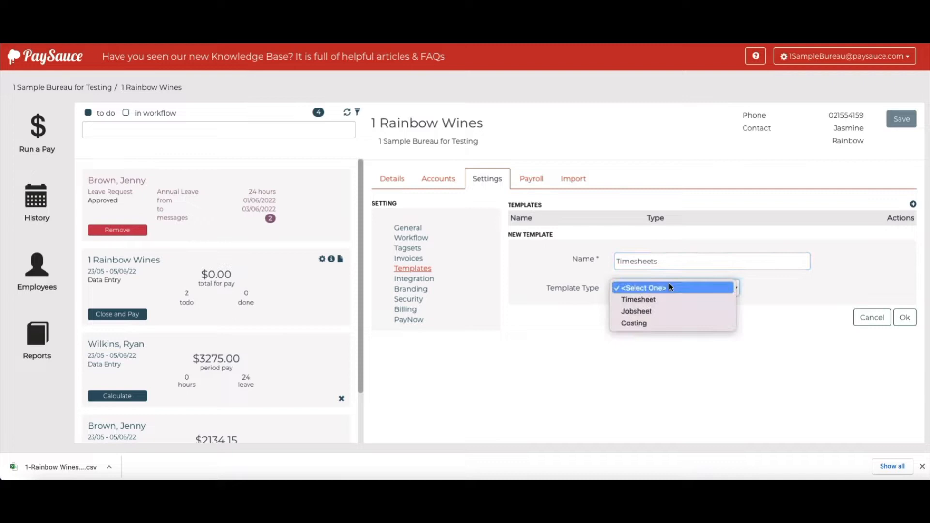
pyautogui.click(648, 299)
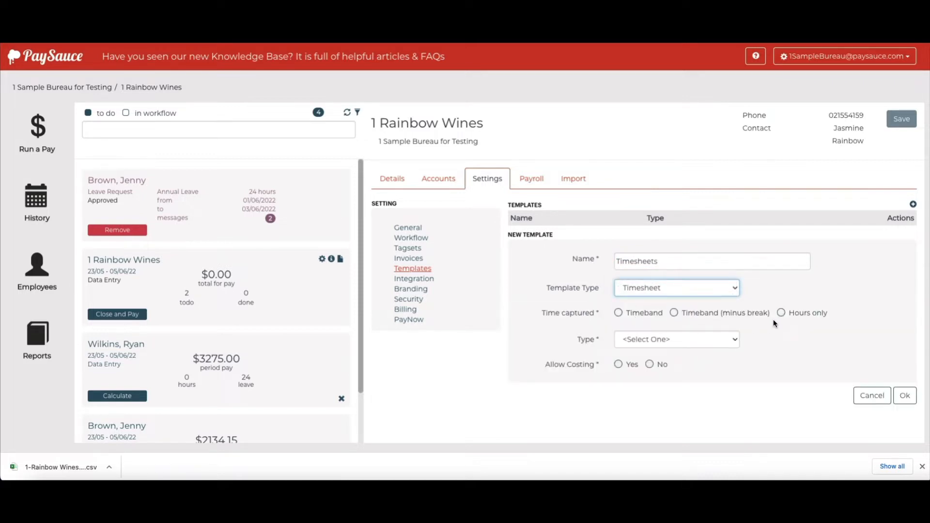
# Step: Configure the template for Hours only with narration allowed, type Simple and no costing, and confirm it
pyautogui.click(618, 313)
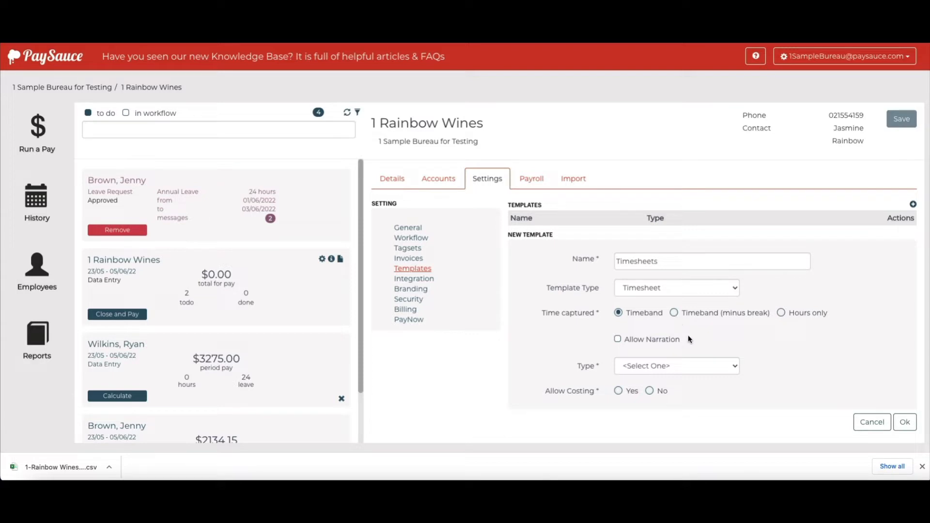
pyautogui.click(673, 313)
pyautogui.click(782, 312)
pyautogui.click(618, 339)
pyautogui.click(661, 365)
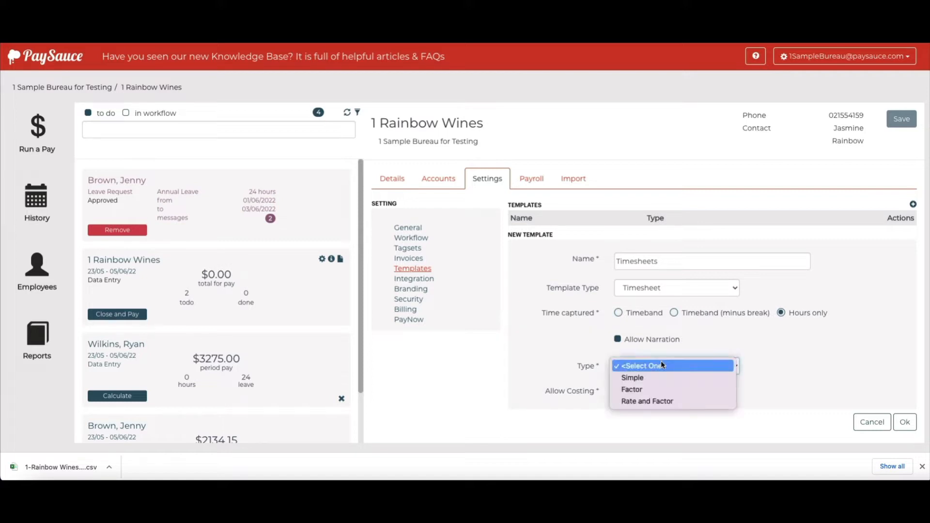
pyautogui.click(628, 377)
pyautogui.click(638, 421)
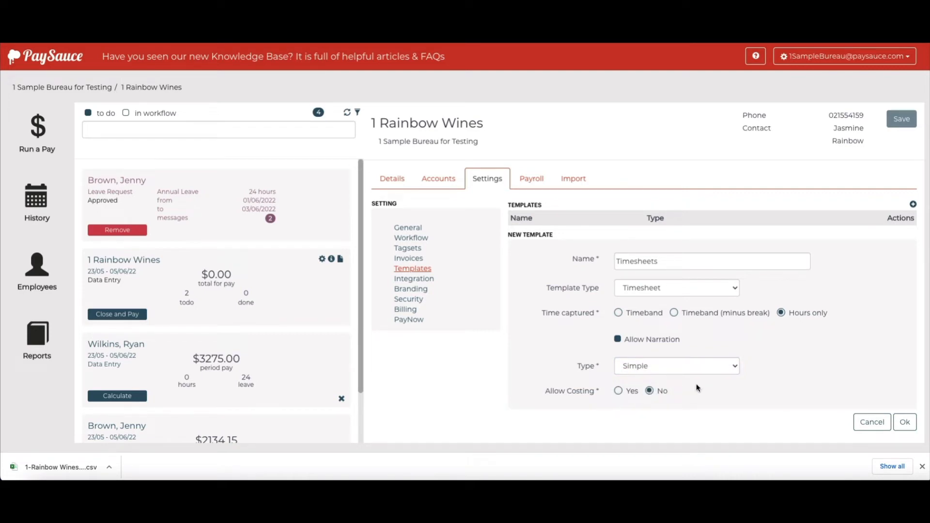
pyautogui.click(910, 422)
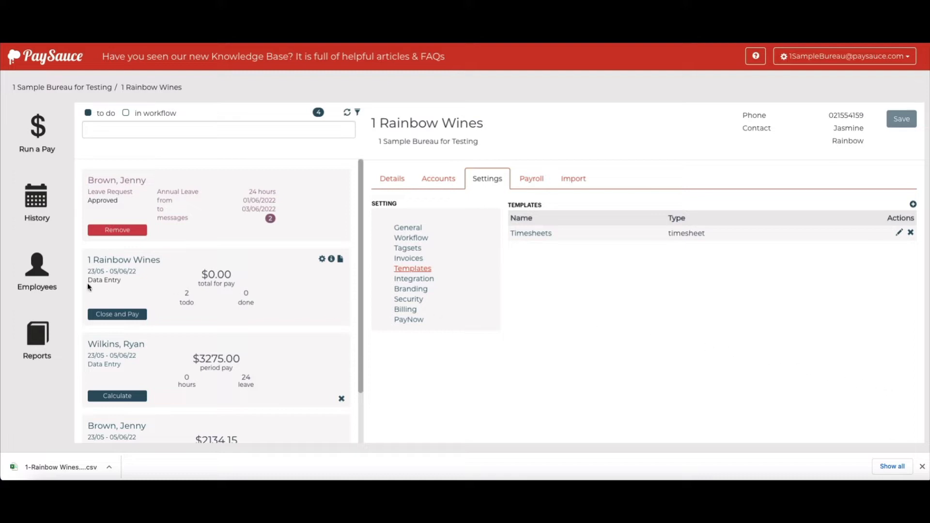
# Step: Open the Hours / Rate allowance of the first listed employee for editing
pyautogui.click(34, 265)
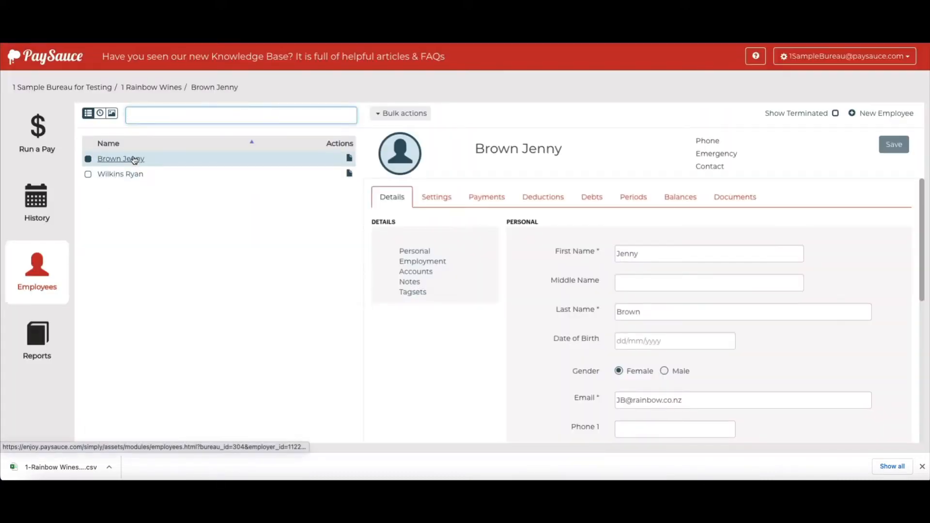
pyautogui.click(134, 159)
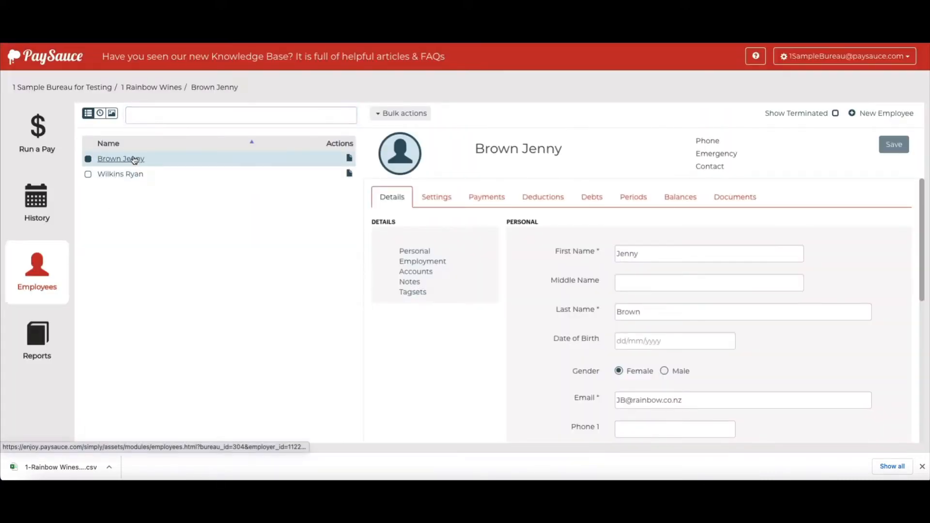
pyautogui.click(481, 197)
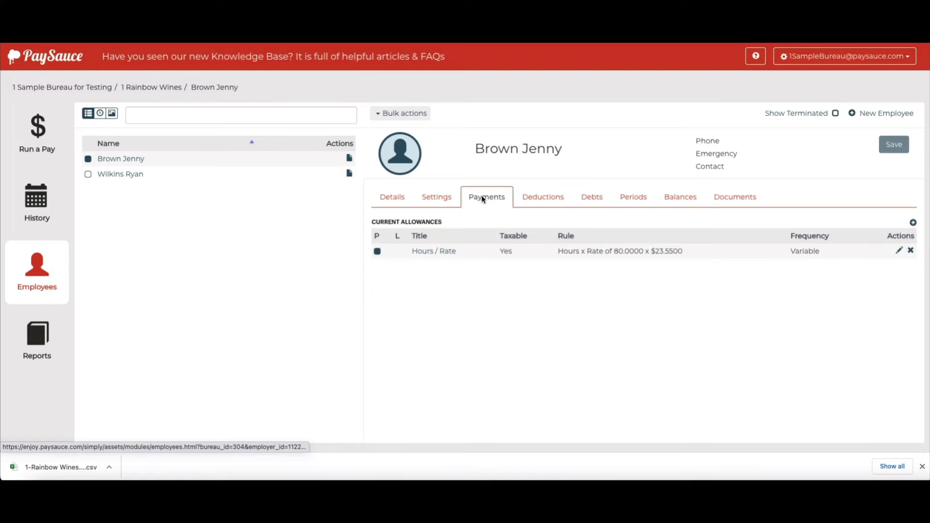
pyautogui.click(429, 252)
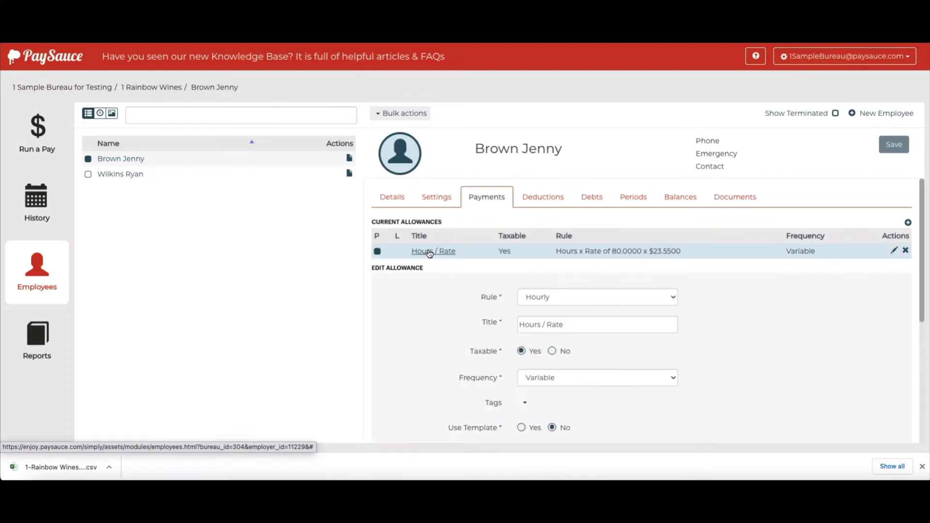
pyautogui.scroll(-2, 609, 348)
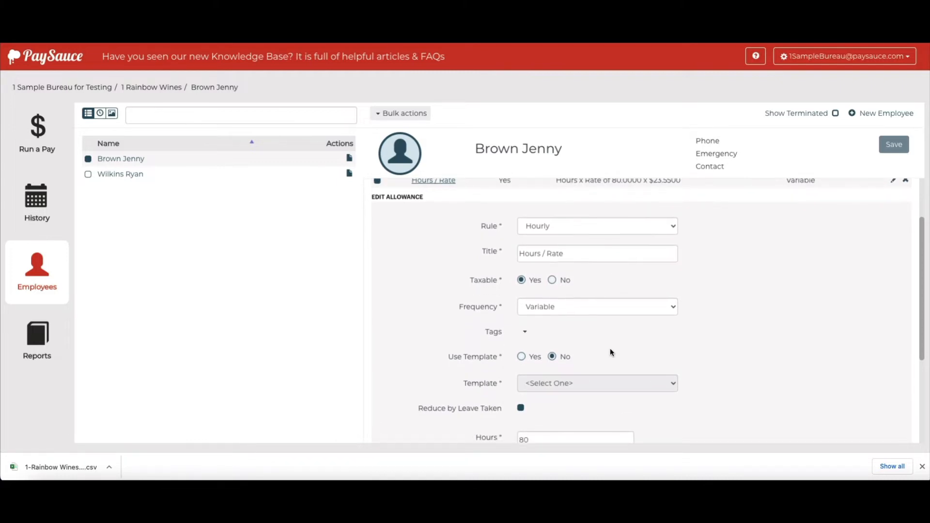
pyautogui.scroll(-1, 569, 294)
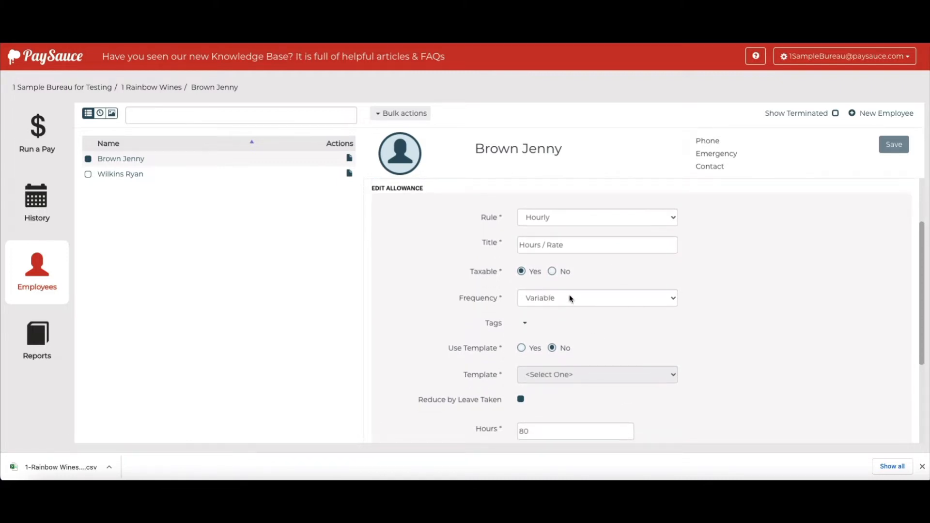
# Step: Keep the allowance frequency at Variable and make it use the Timesheets template
pyautogui.click(544, 297)
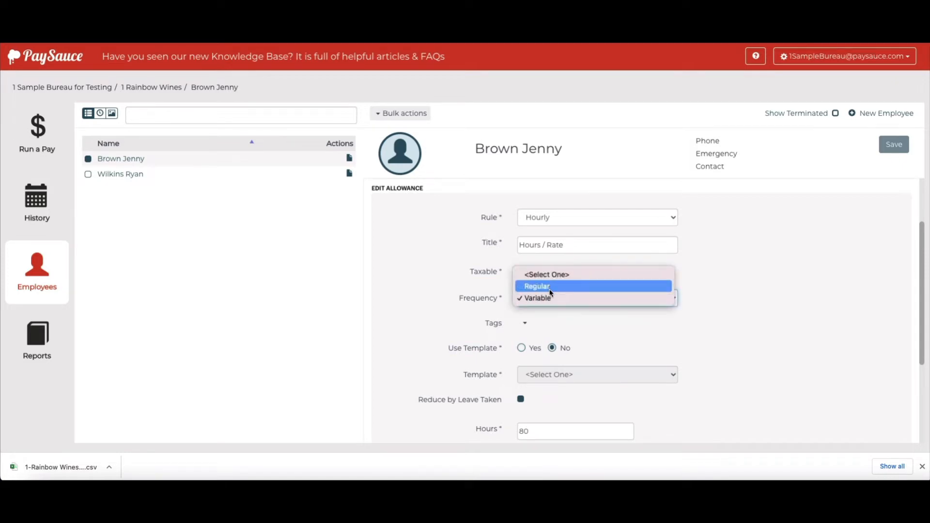
pyautogui.click(548, 297)
pyautogui.click(589, 325)
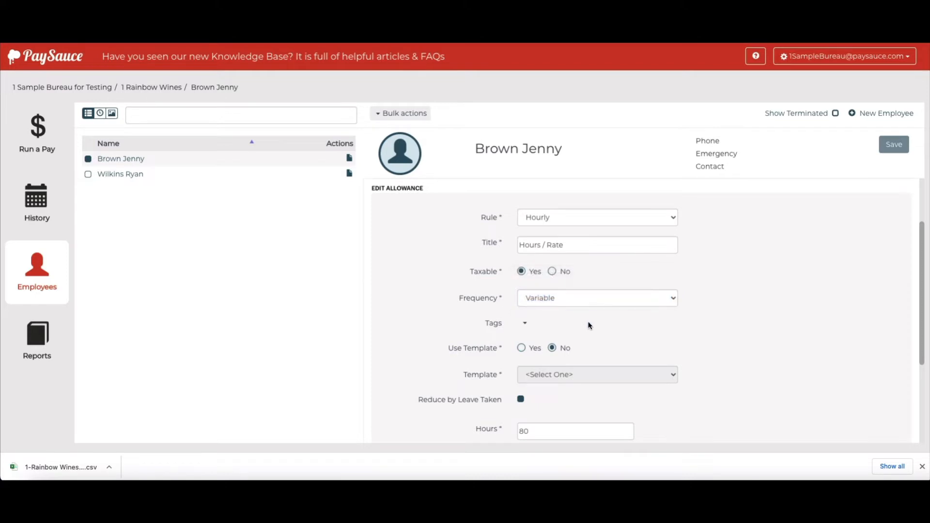
pyautogui.click(521, 348)
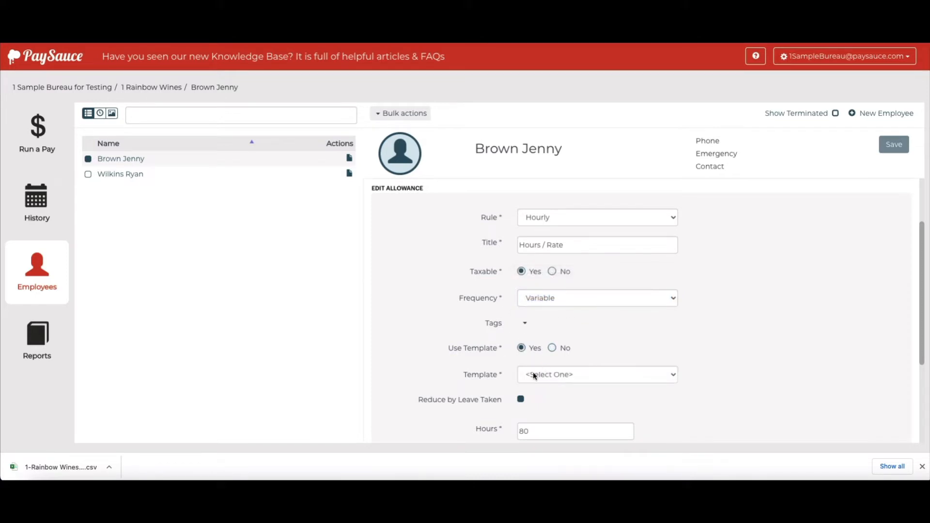
pyautogui.click(555, 374)
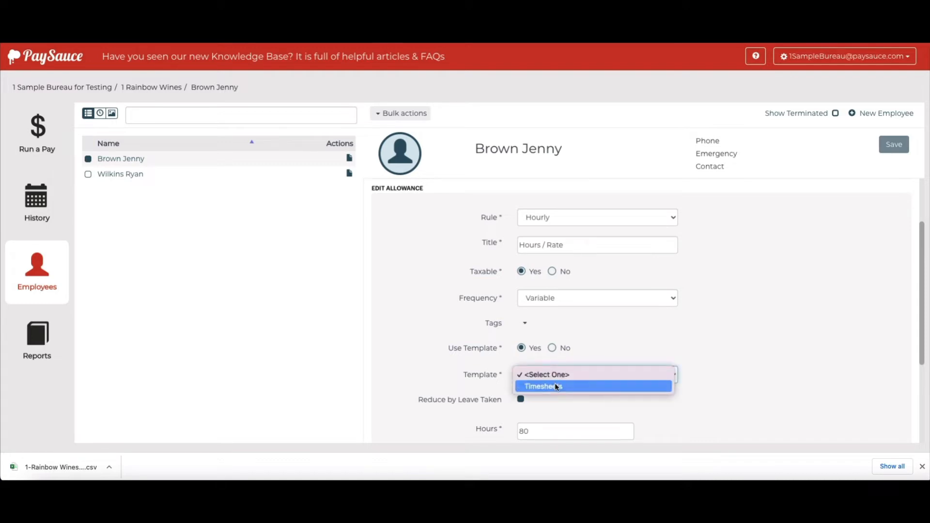
pyautogui.click(557, 386)
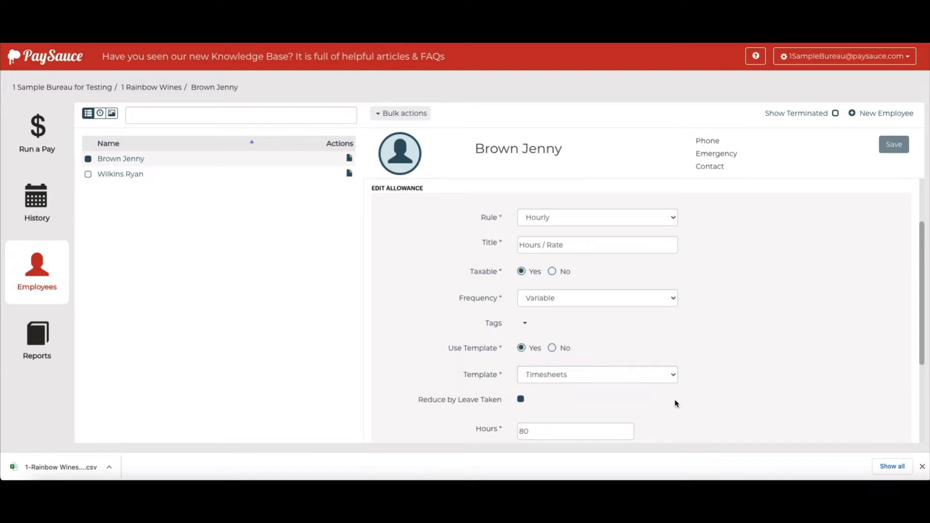
# Step: Set the allowance's hours to 0 and confirm the allowance
pyautogui.scroll(-2, 676, 403)
pyautogui.moveTo(542, 350); pyautogui.dragTo(503, 346)
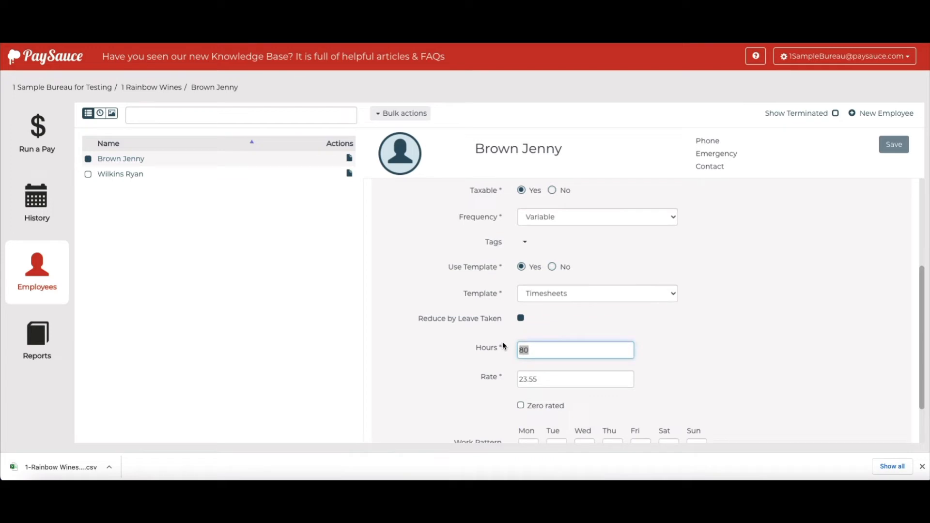
pyautogui.write('0')
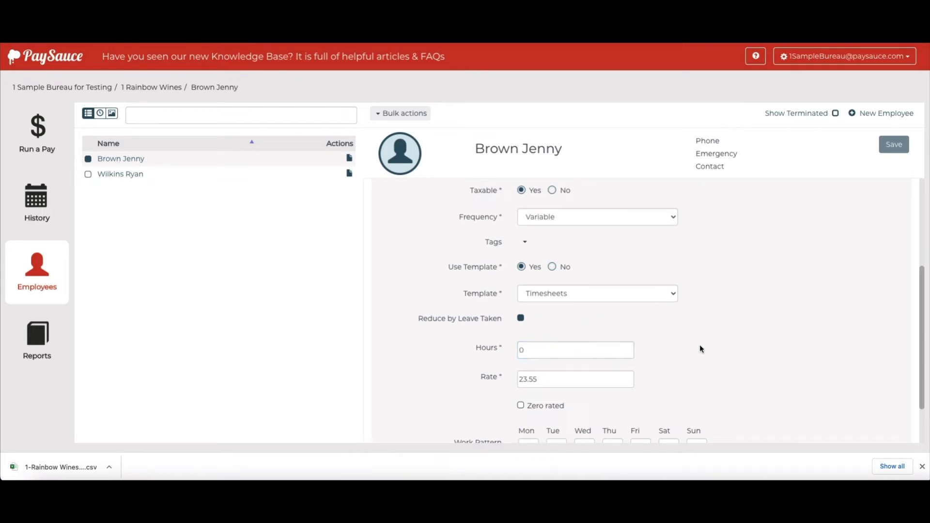
pyautogui.scroll(-2, 840, 344)
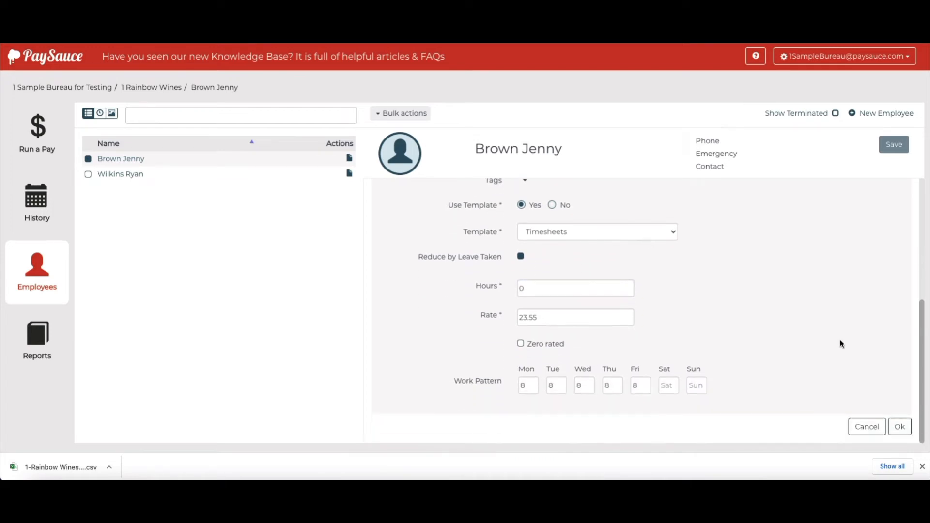
pyautogui.click(899, 425)
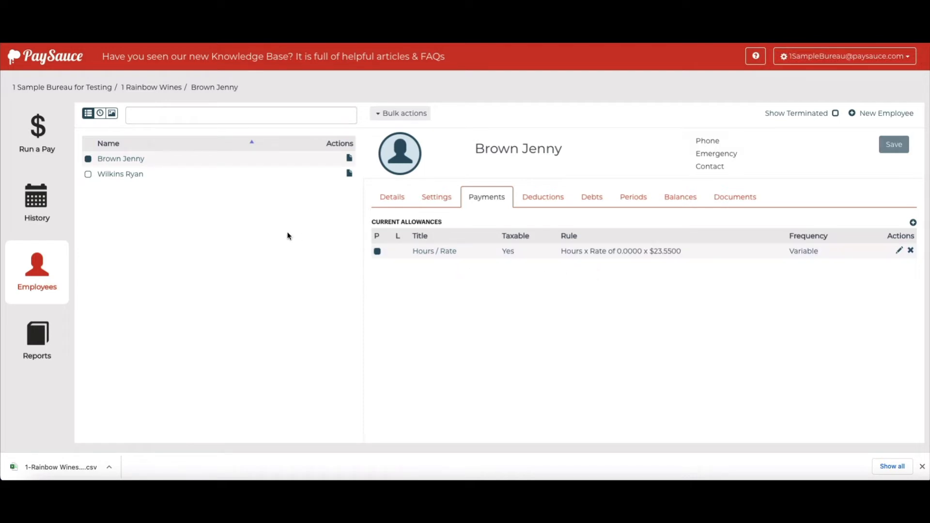
# Step: Open the hourly employee's timesheet in the current pay run and add entry rows for both weeks
pyautogui.click(43, 127)
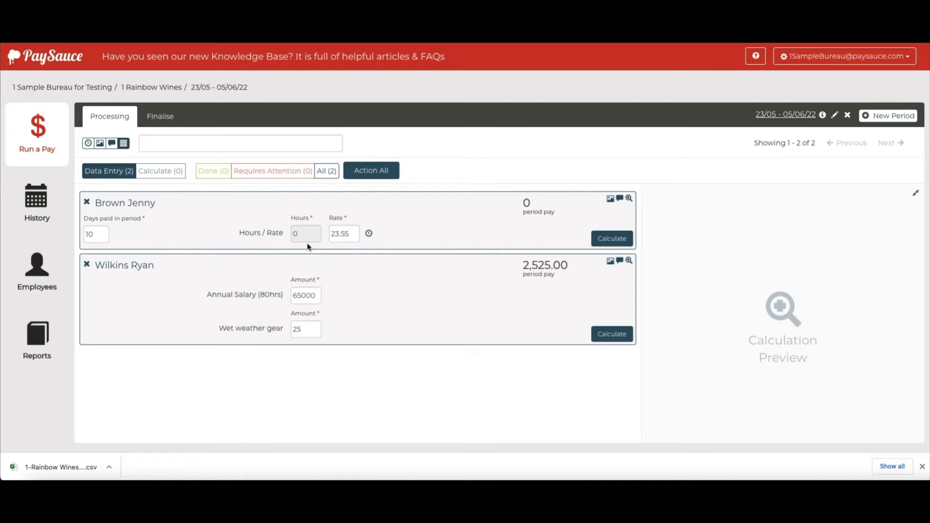
pyautogui.click(369, 235)
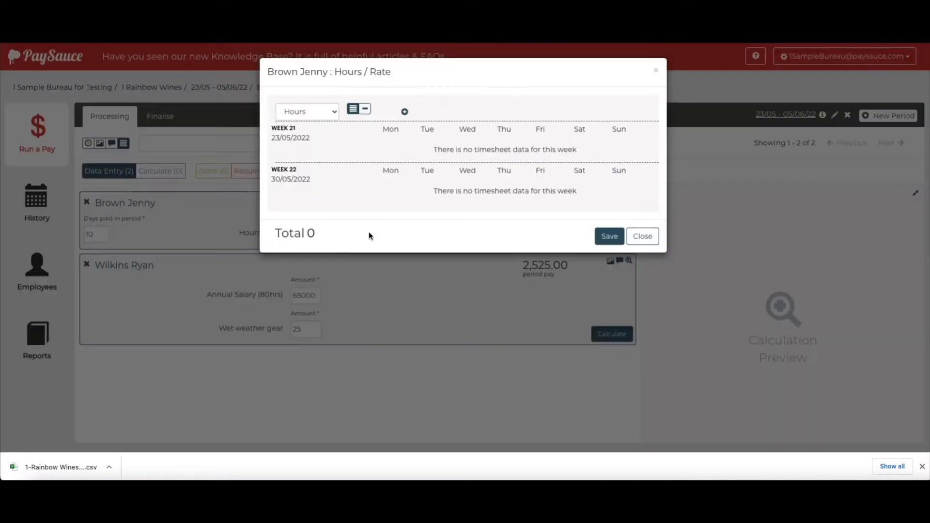
pyautogui.click(404, 112)
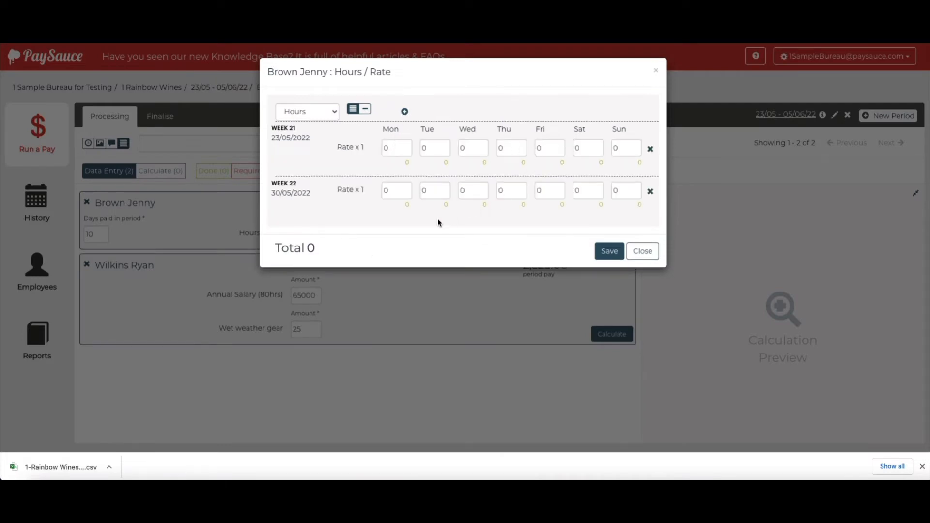
# Step: Enter 4, 4, 5 and 4 hours for Monday to Thursday of week 21 and save the timesheet
pyautogui.click(393, 148)
pyautogui.write('4')
pyautogui.press('Tab')
pyautogui.write('4')
pyautogui.press('Tab')
pyautogui.write('5')
pyautogui.press('Tab')
pyautogui.write('4')
pyautogui.click(398, 217)
pyautogui.click(606, 251)
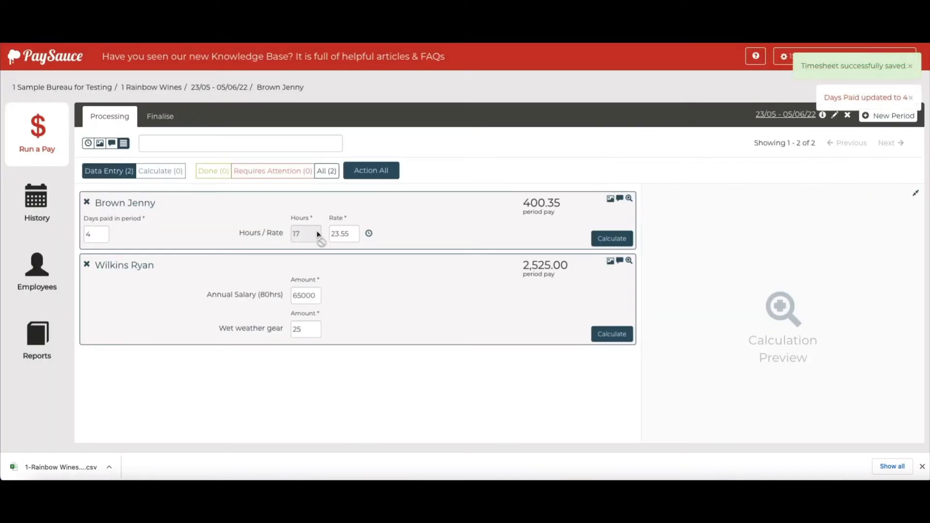
# Step: Review the hourly employee's saved timesheet and its Hours and Notes view options, and close it
pyautogui.click(369, 235)
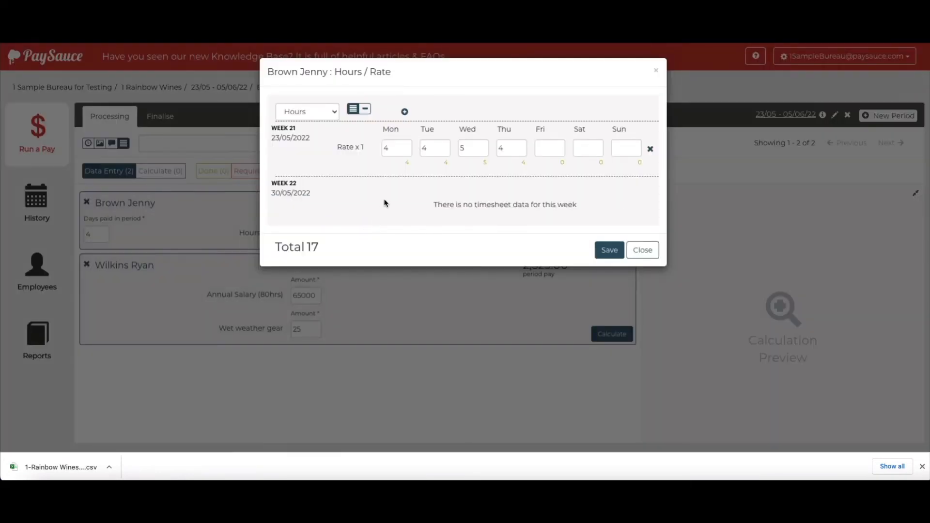
pyautogui.click(333, 114)
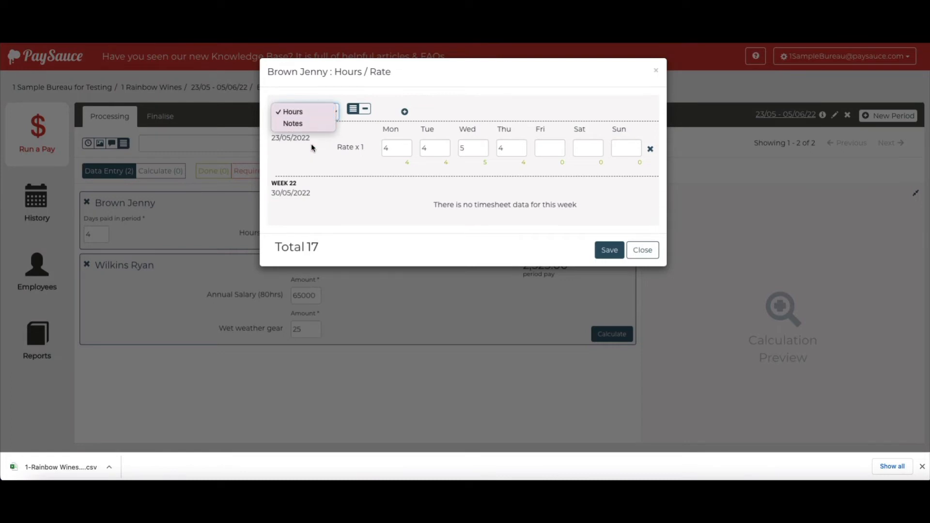
pyautogui.click(325, 169)
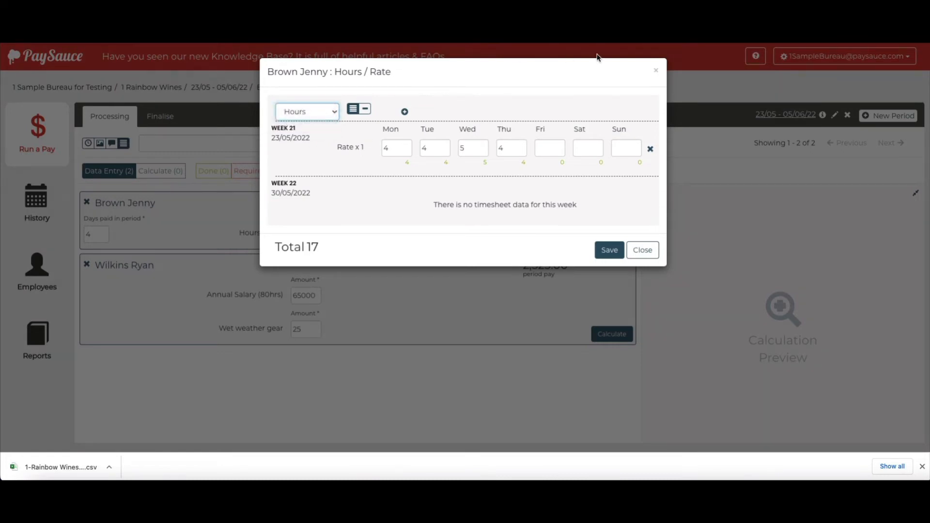
pyautogui.click(656, 73)
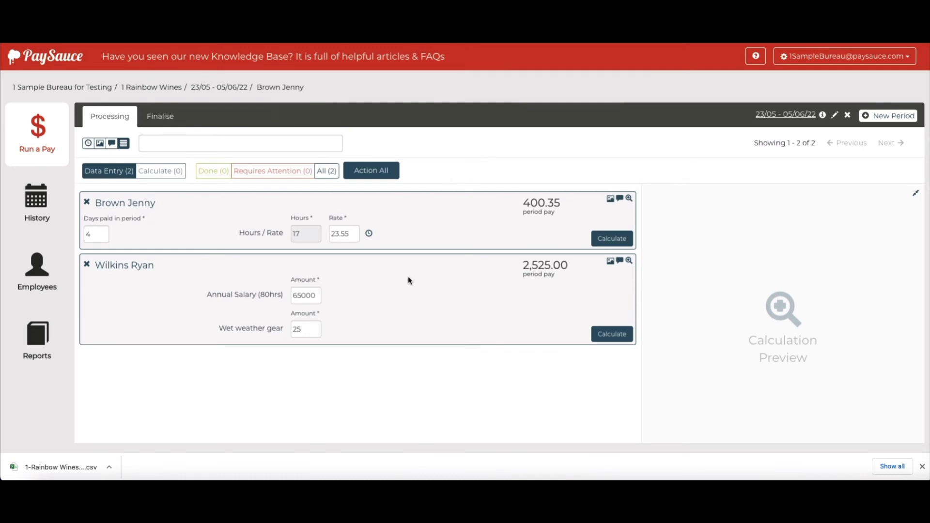
# Step: Change the employer's Timesheets template to capture time as Timeband with narration allowed, and save the template
pyautogui.click(164, 88)
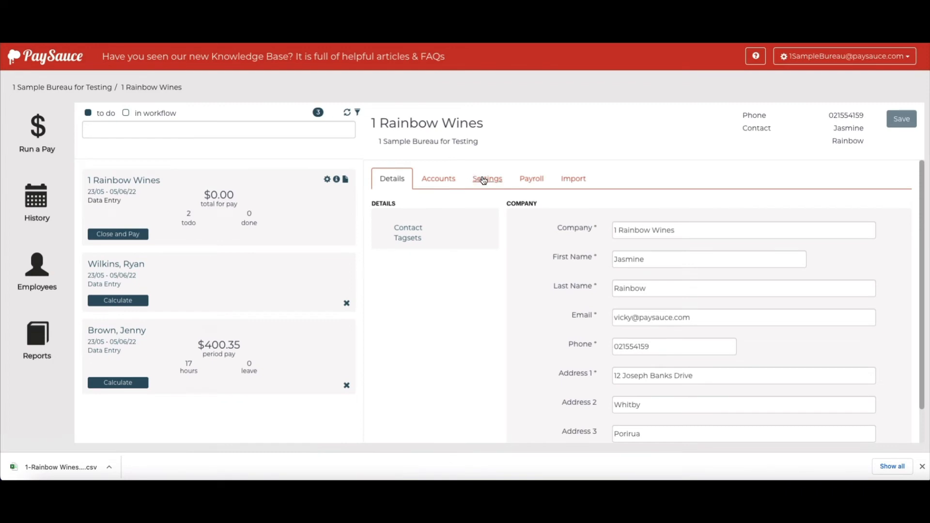
pyautogui.click(483, 180)
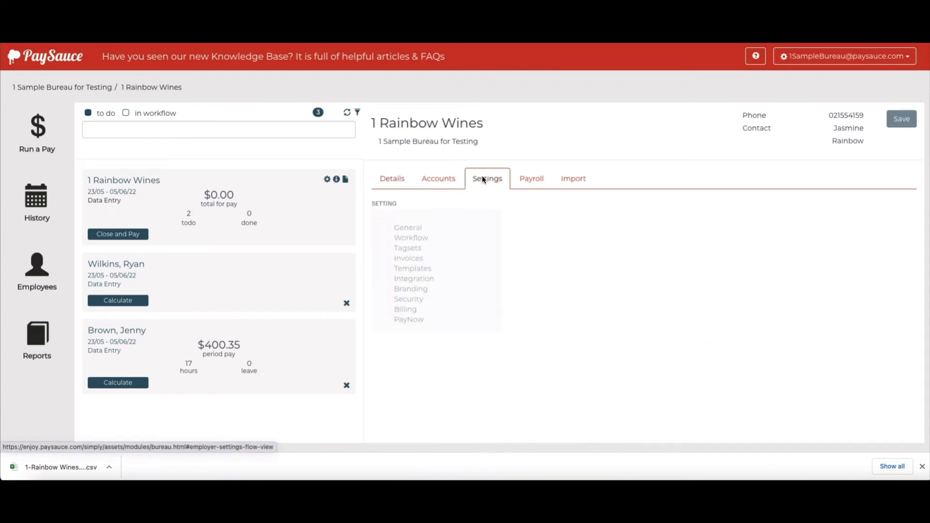
pyautogui.click(409, 269)
pyautogui.click(538, 235)
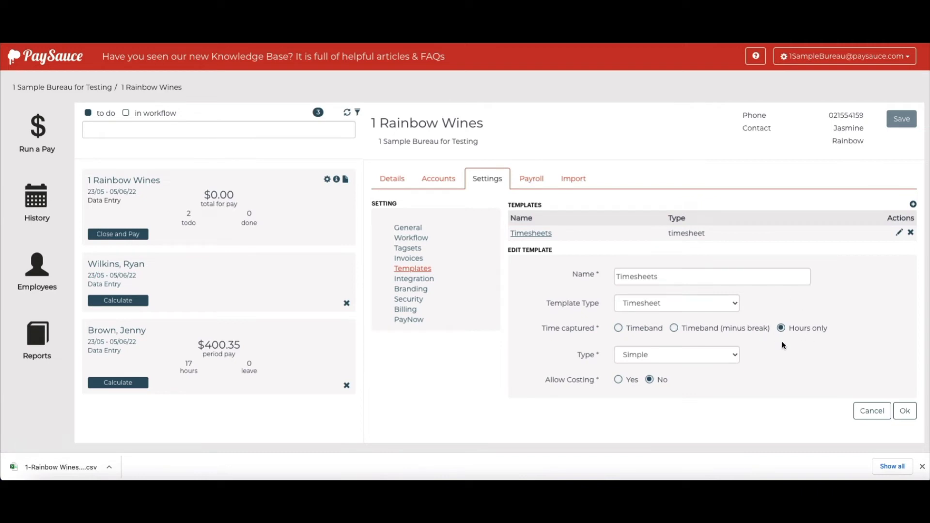
pyautogui.click(620, 328)
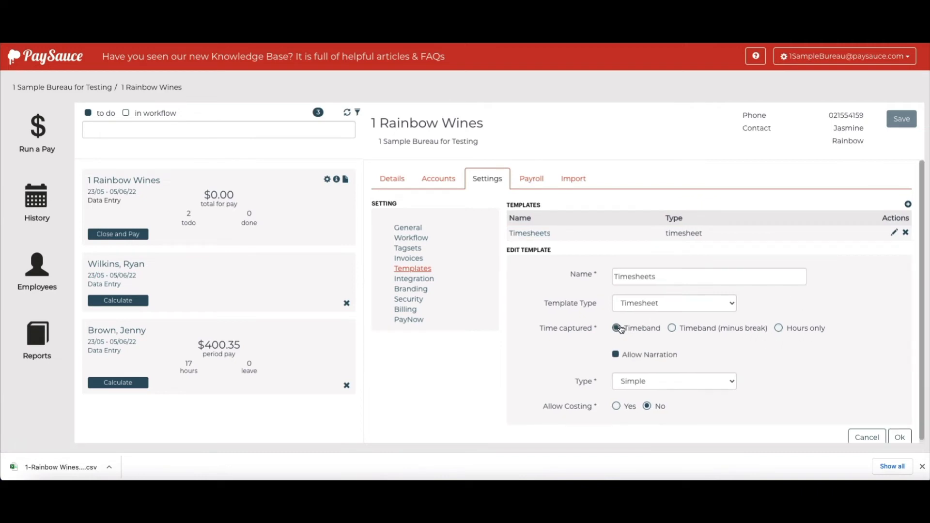
pyautogui.click(899, 438)
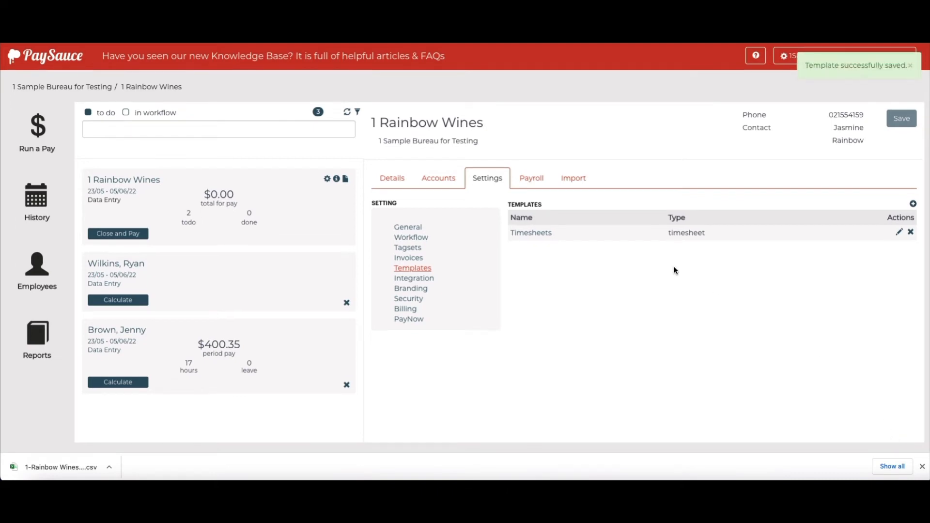
# Step: In the current pay run, set the hourly employee's Monday to Thursday hours for week 21 to 0 and save the timesheet
pyautogui.click(43, 122)
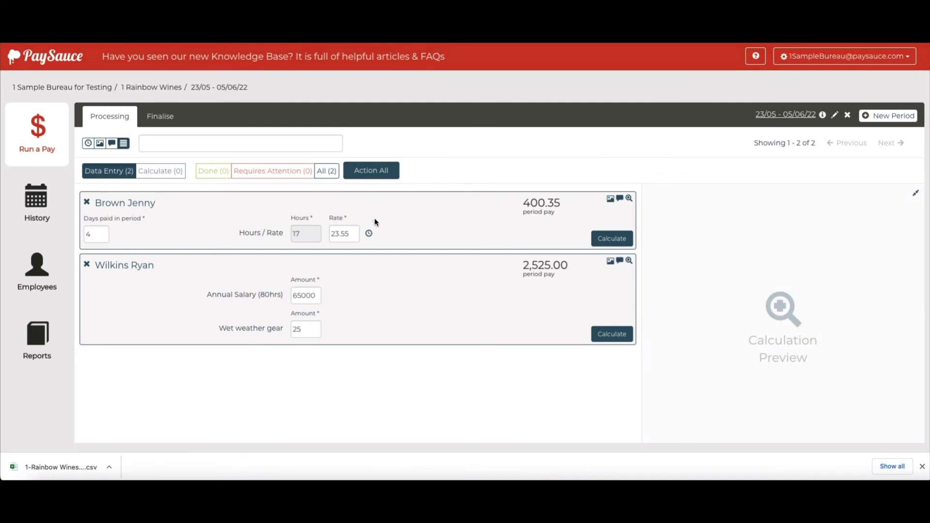
pyautogui.click(369, 235)
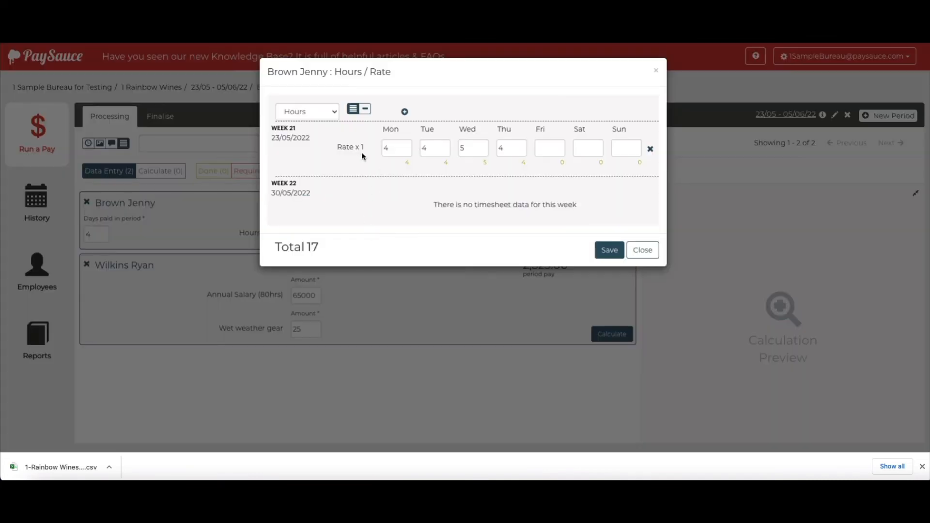
pyautogui.moveTo(397, 149); pyautogui.dragTo(365, 145)
pyautogui.write('0')
pyautogui.press('Tab')
pyautogui.write('0')
pyautogui.press('Tab')
pyautogui.write('0')
pyautogui.press('Tab')
pyautogui.write('0')
pyautogui.click(446, 216)
pyautogui.click(607, 250)
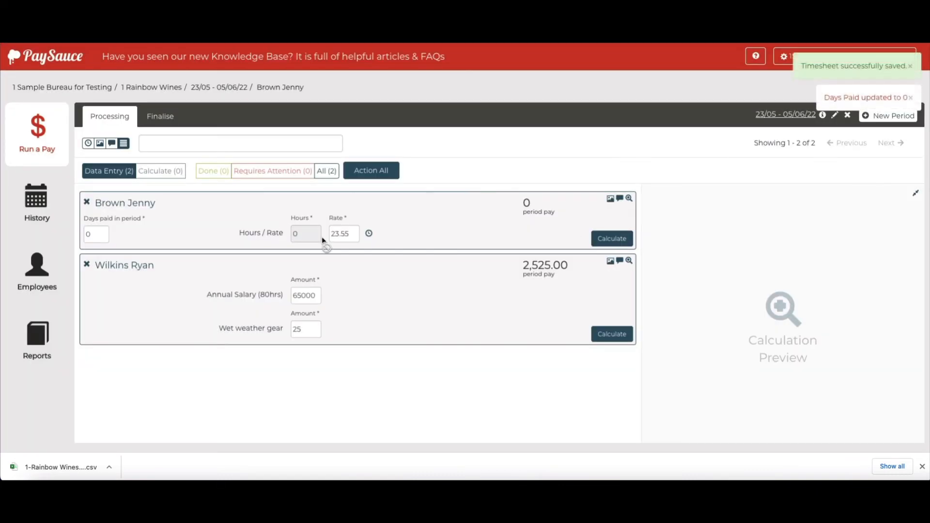
# Step: Reopen the hourly employee's timesheet and switch its entry mode to Timebands
pyautogui.click(370, 234)
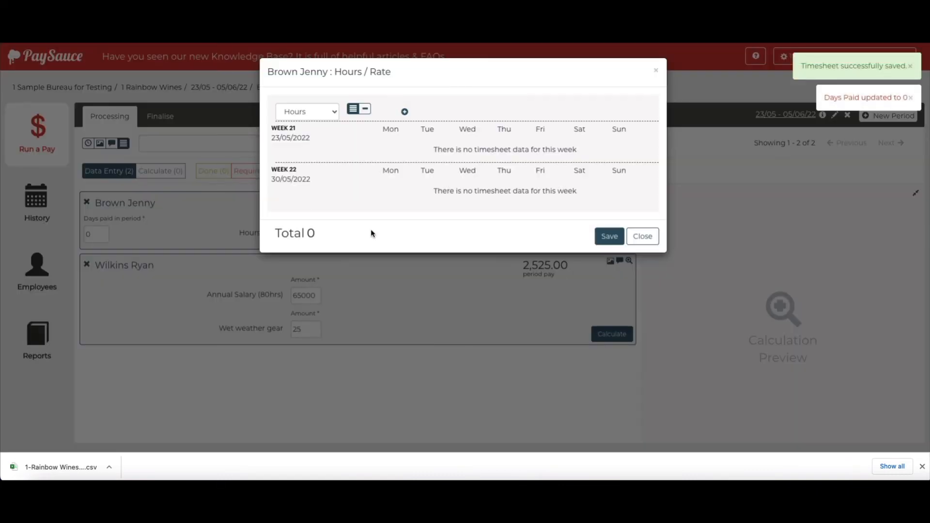
pyautogui.click(325, 112)
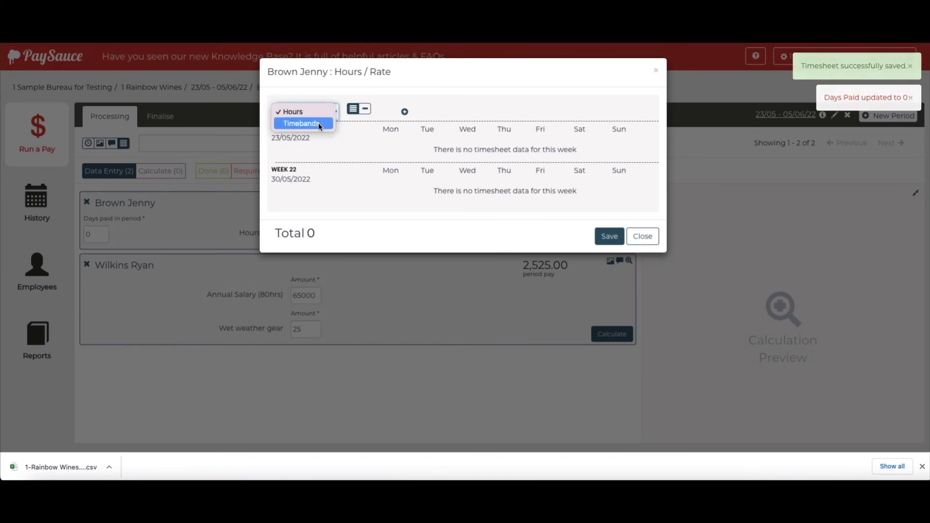
pyautogui.click(319, 124)
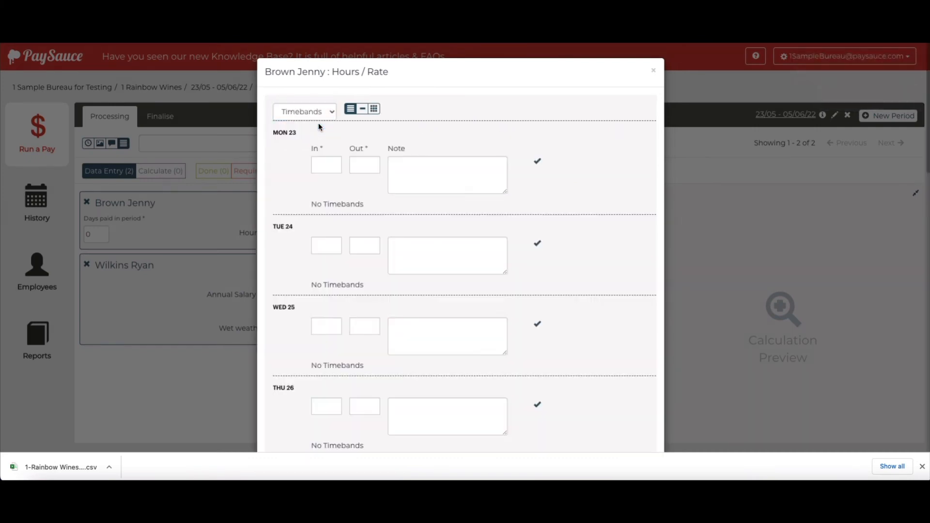
# Step: Add a timeband on Monday 23 from 04:00 to 06:00 with the note MILKING
pyautogui.click(319, 162)
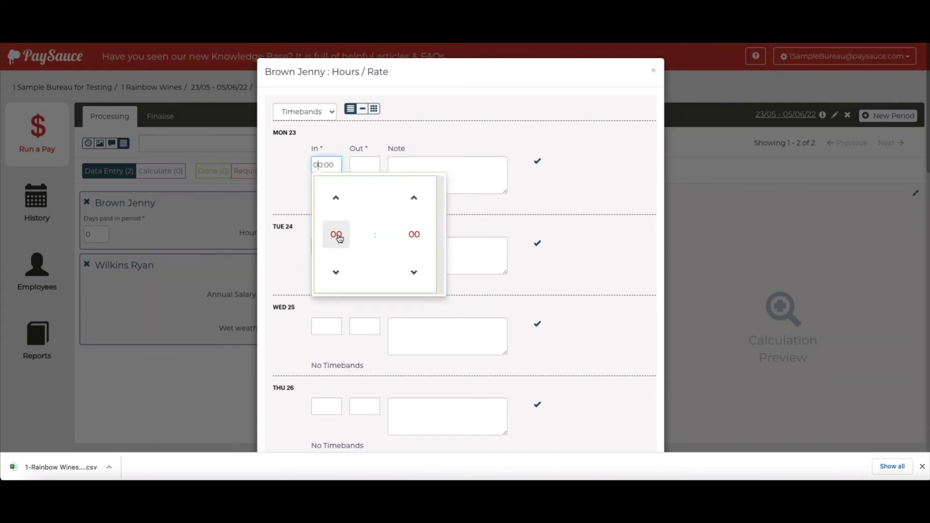
pyautogui.click(337, 235)
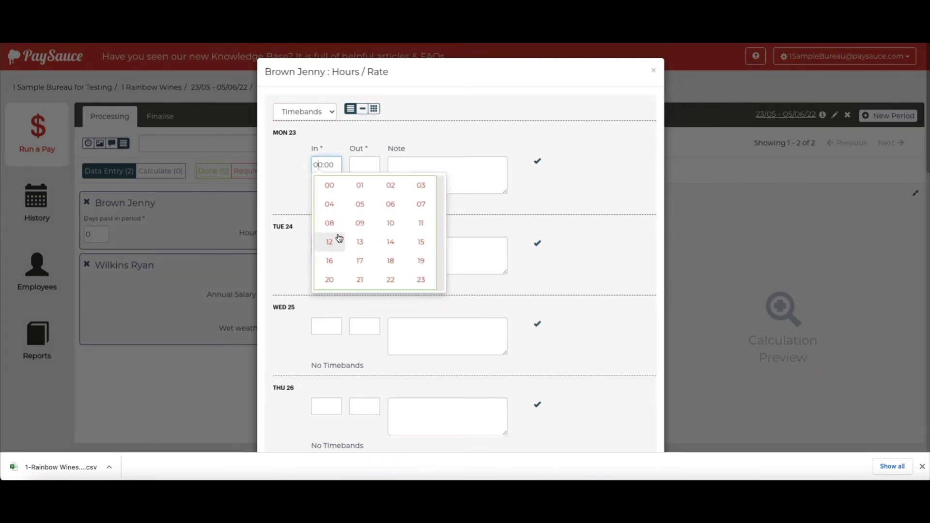
pyautogui.click(329, 204)
pyautogui.click(359, 162)
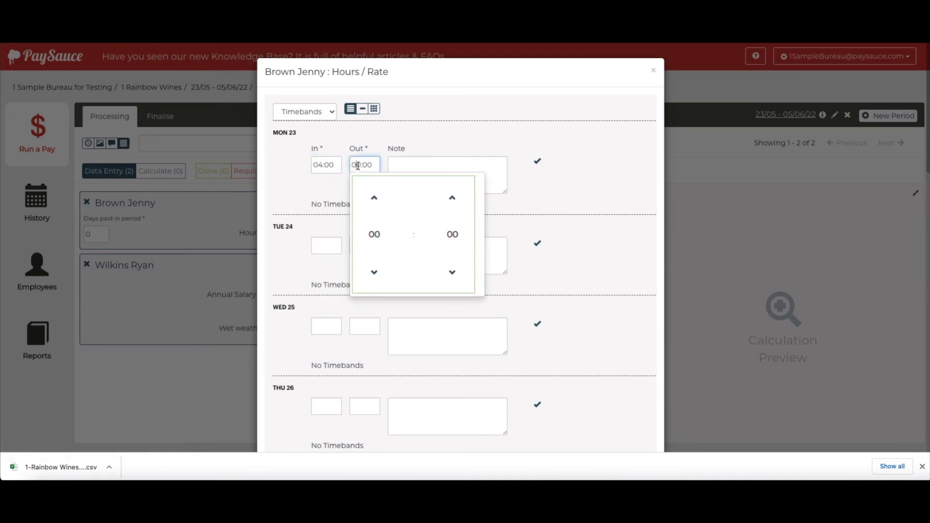
pyautogui.click(374, 236)
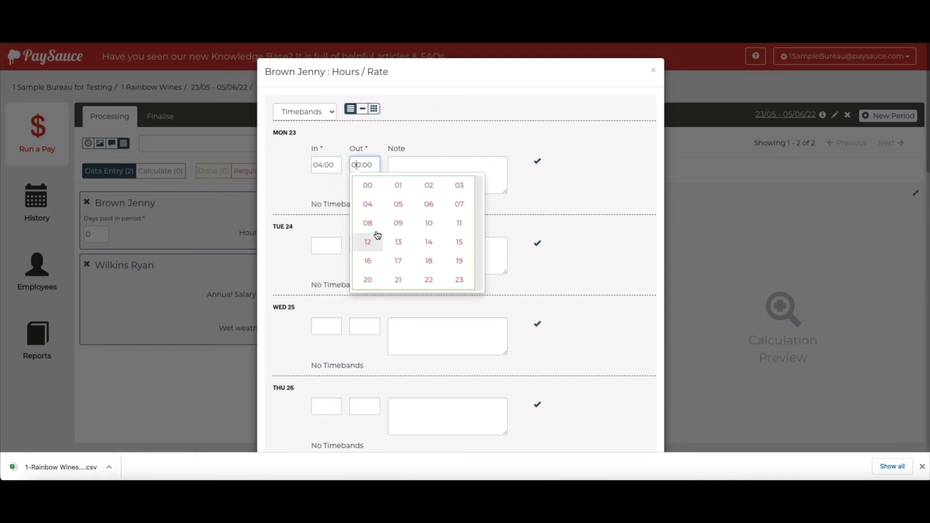
pyautogui.click(428, 206)
pyautogui.click(398, 162)
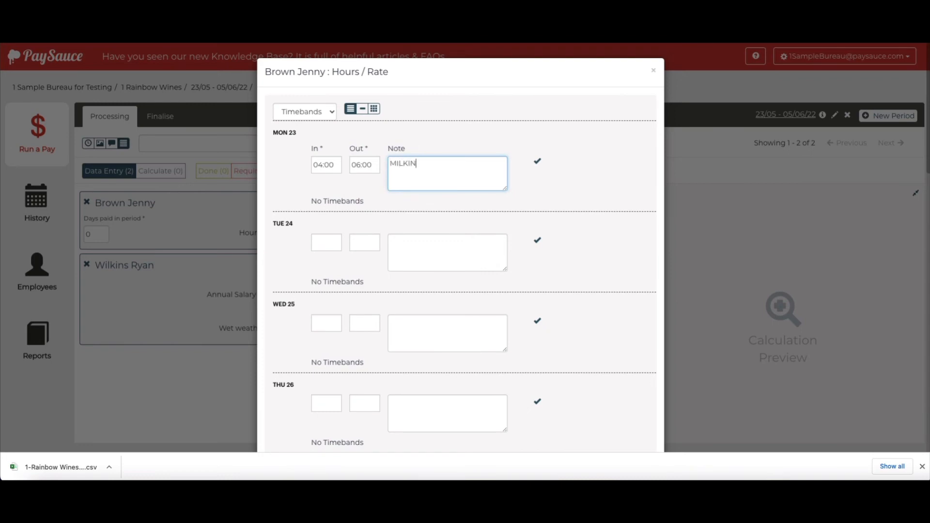
pyautogui.click(538, 160)
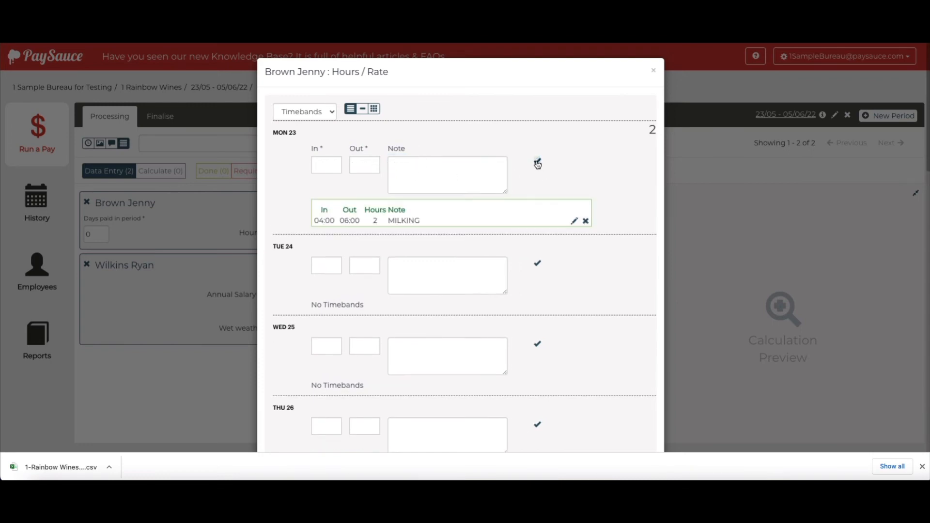
# Step: Add a second timeband on Monday 23 from 08:00 to 12:00 with the note MAINTENANCE
pyautogui.click(321, 164)
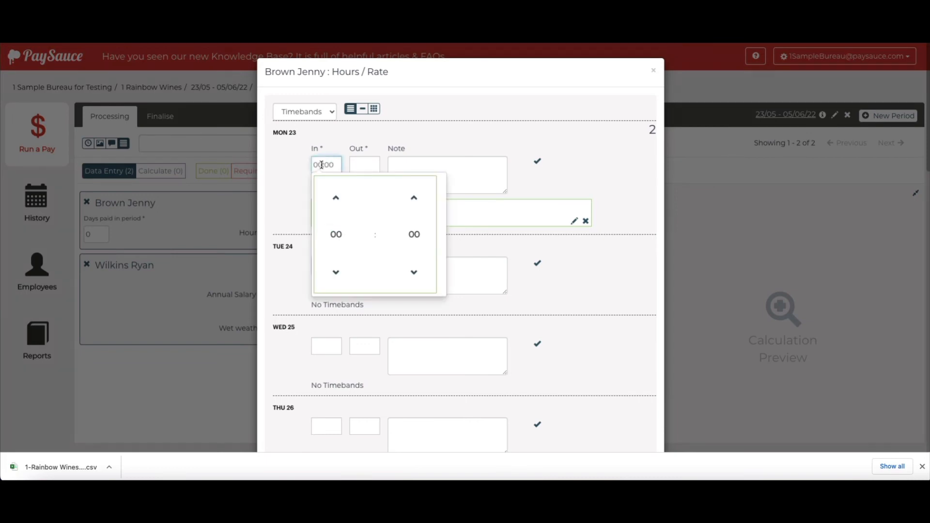
pyautogui.click(336, 235)
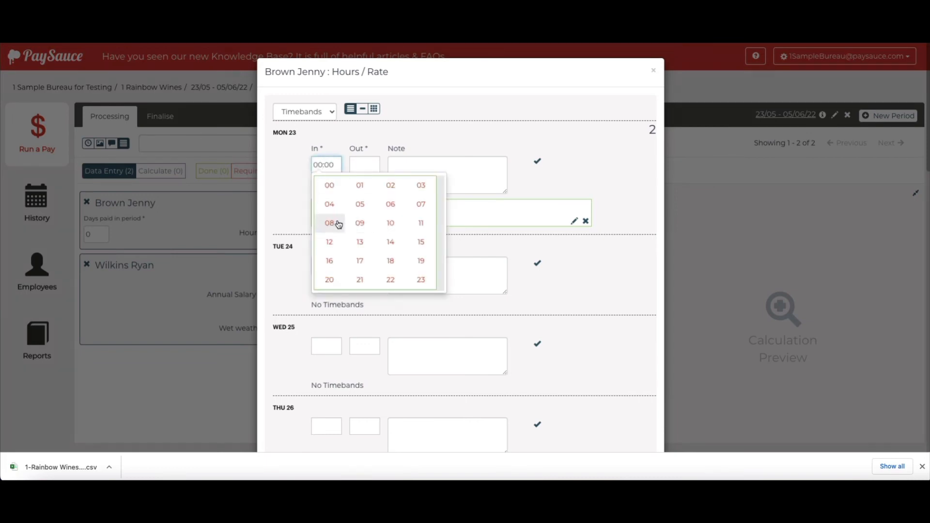
pyautogui.click(329, 223)
pyautogui.click(364, 164)
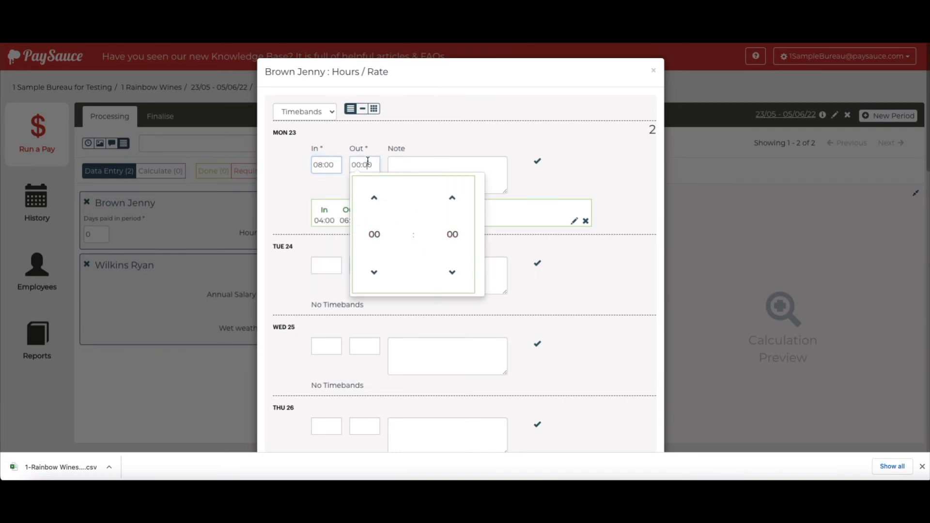
pyautogui.click(376, 233)
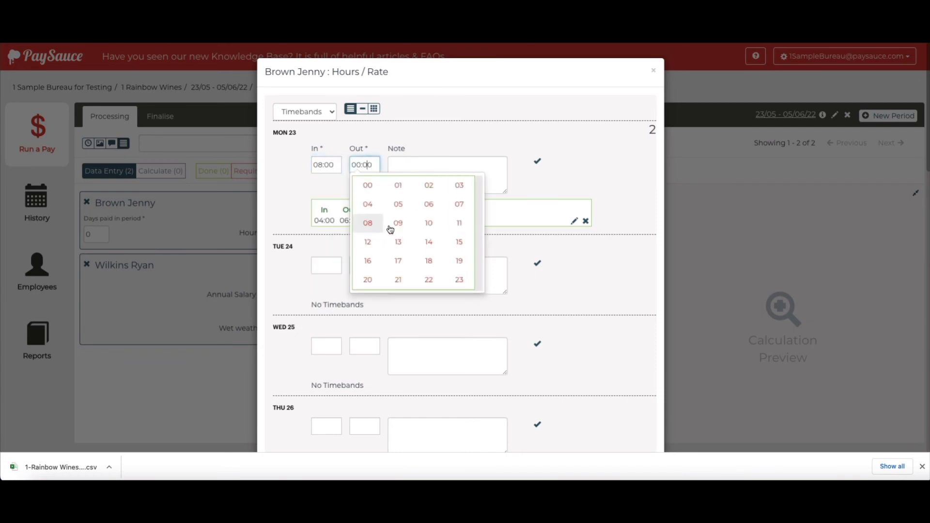
pyautogui.click(368, 242)
pyautogui.click(406, 161)
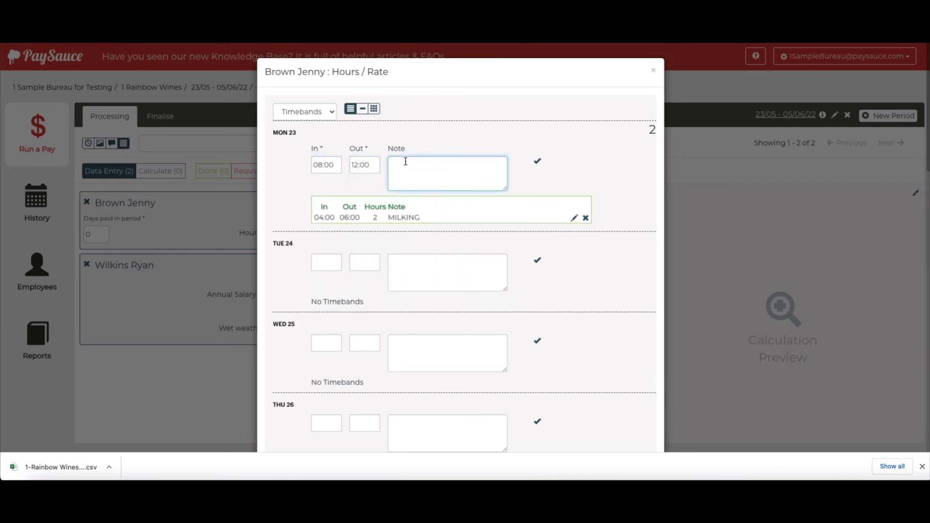
pyautogui.write('MAINTENANCE')
pyautogui.click(537, 161)
# Step: Add another timeband on Monday 23 from 13:00 to 15:00 with the note FENCING
pyautogui.click(329, 159)
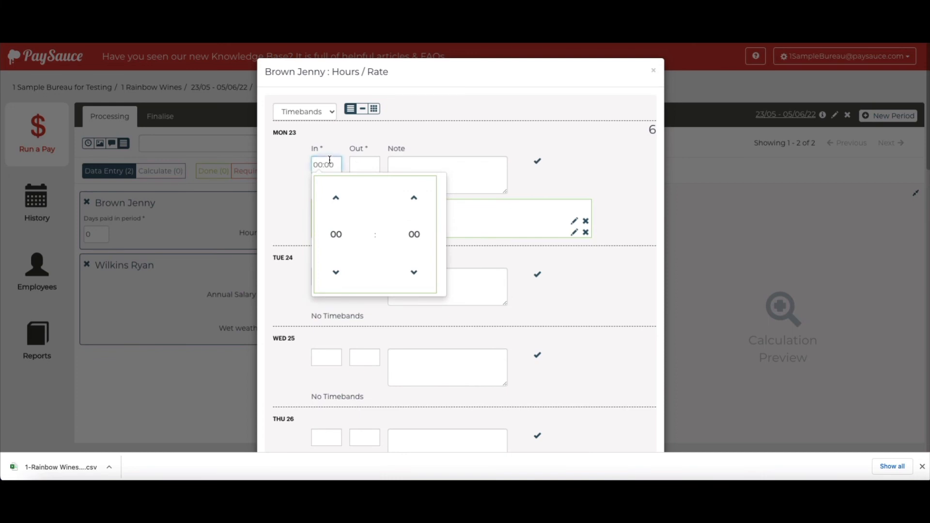
pyautogui.click(334, 235)
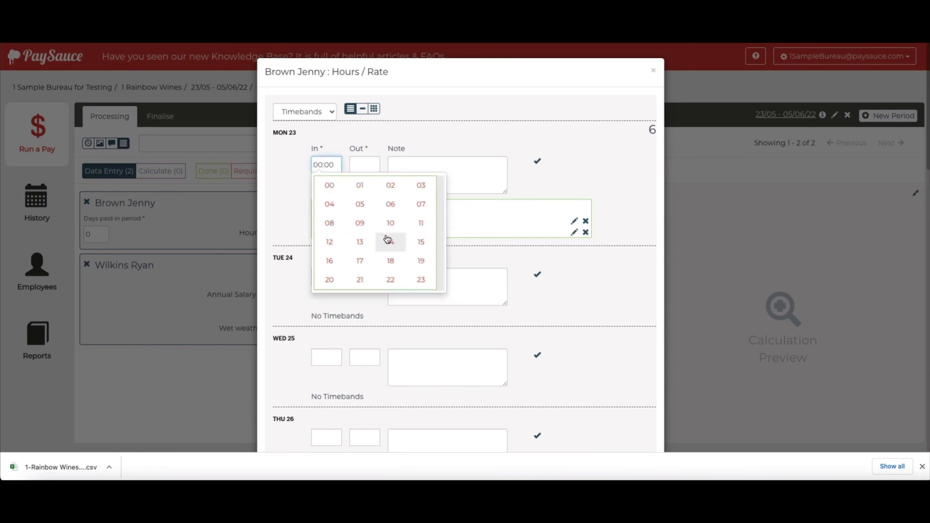
pyautogui.click(361, 243)
pyautogui.click(361, 163)
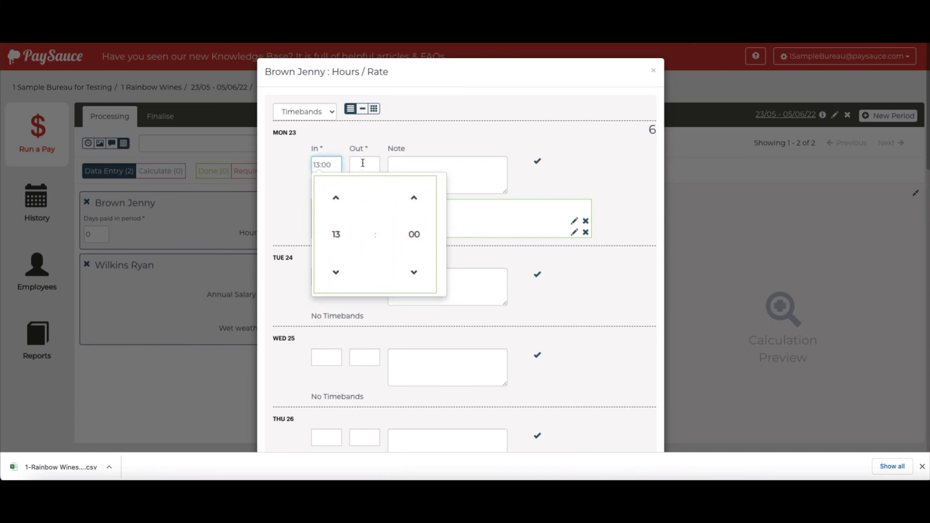
pyautogui.click(372, 235)
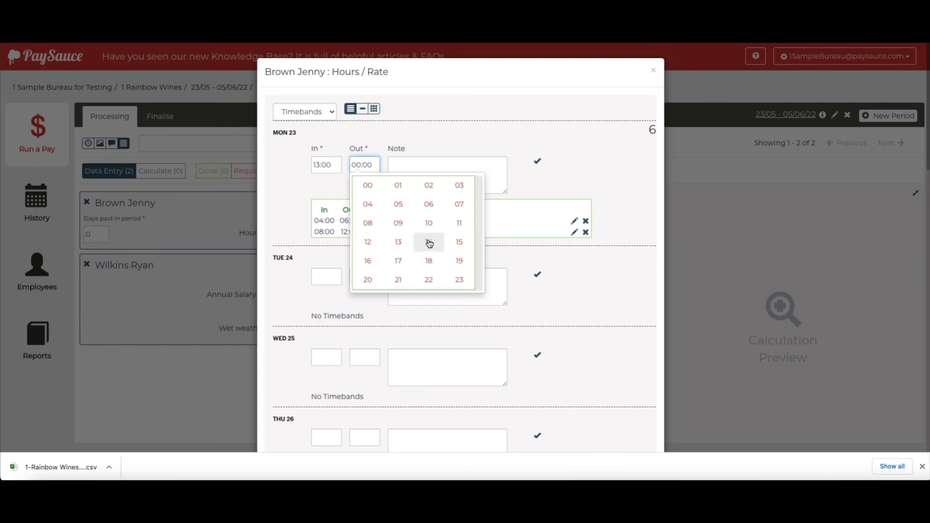
pyautogui.click(446, 242)
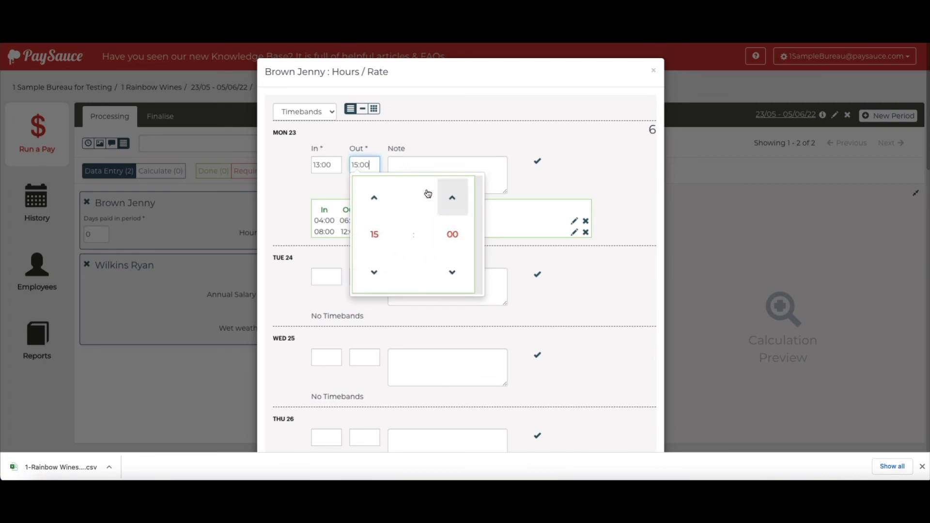
pyautogui.click(413, 162)
# Step: Check the days listed through Sunday 05 and save the timeband timesheet
pyautogui.scroll(-1, 486, 286)
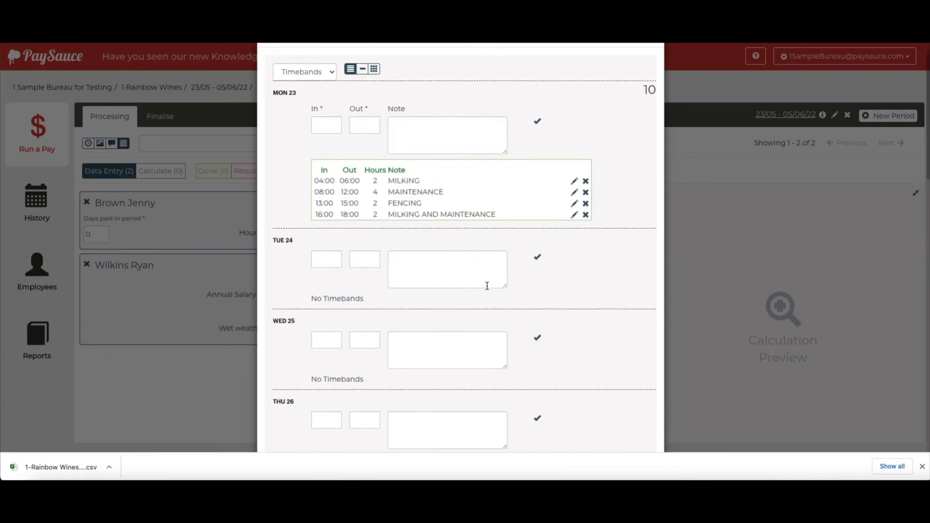
pyautogui.scroll(-4, 550, 272)
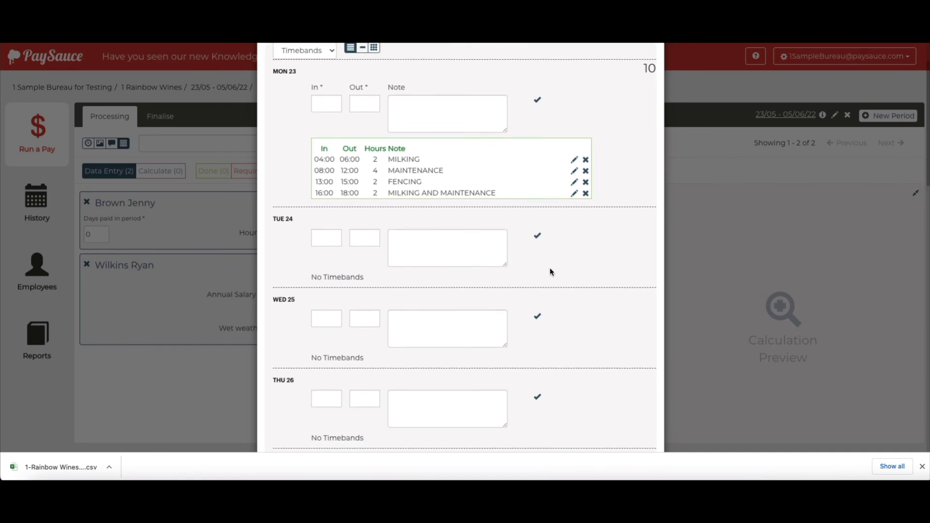
pyautogui.scroll(-20, 559, 291)
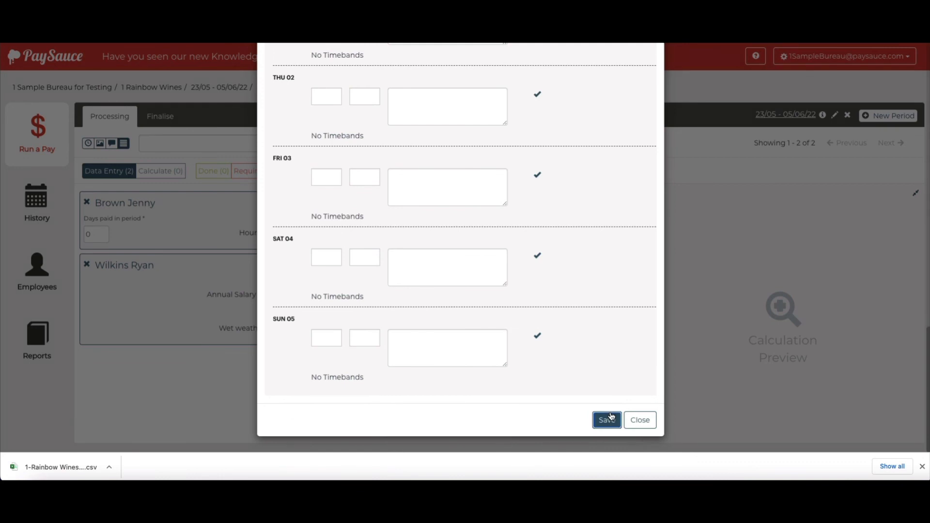
pyautogui.click(609, 417)
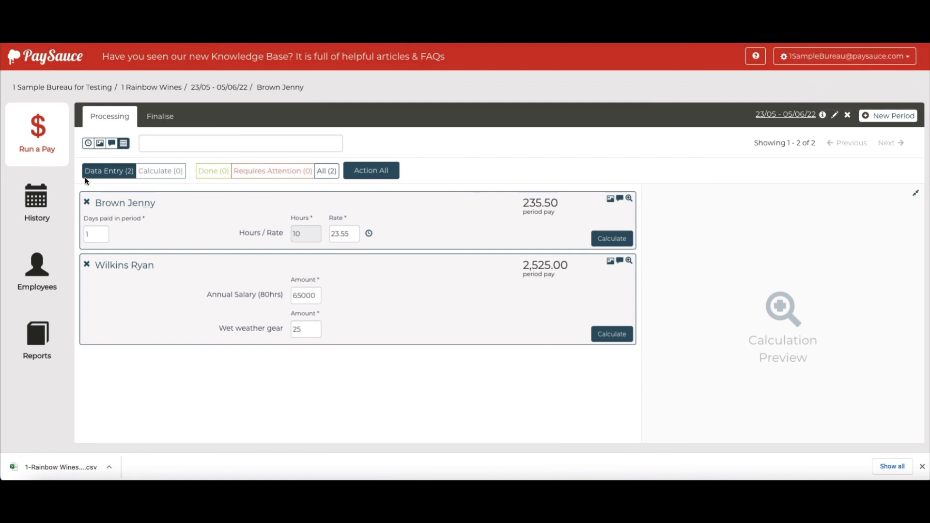
# Step: Show the pay run's timesheet overview with each timeband and note, and download the timesheet data
pyautogui.click(87, 144)
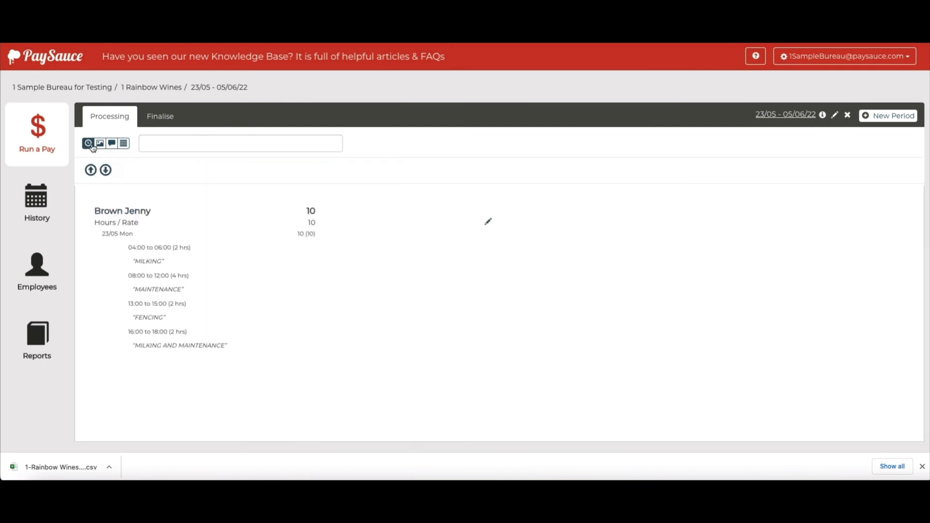
pyautogui.click(106, 170)
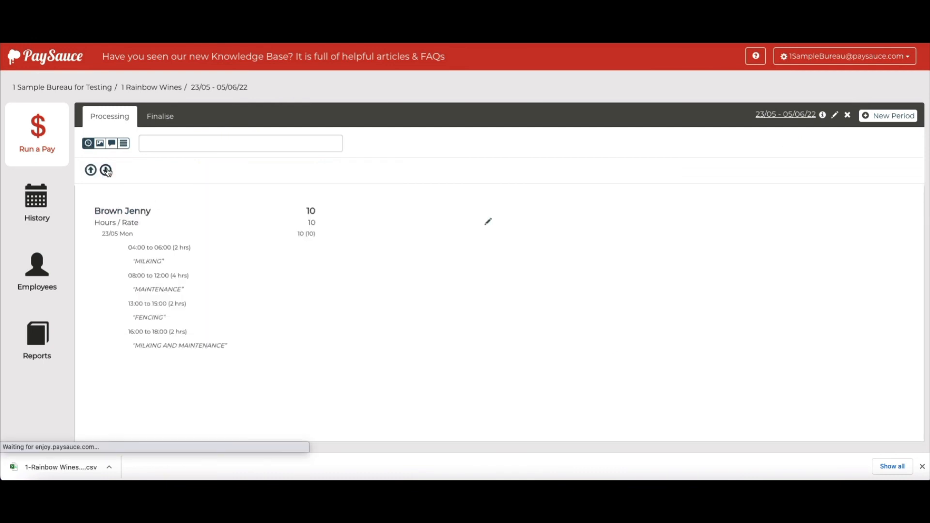